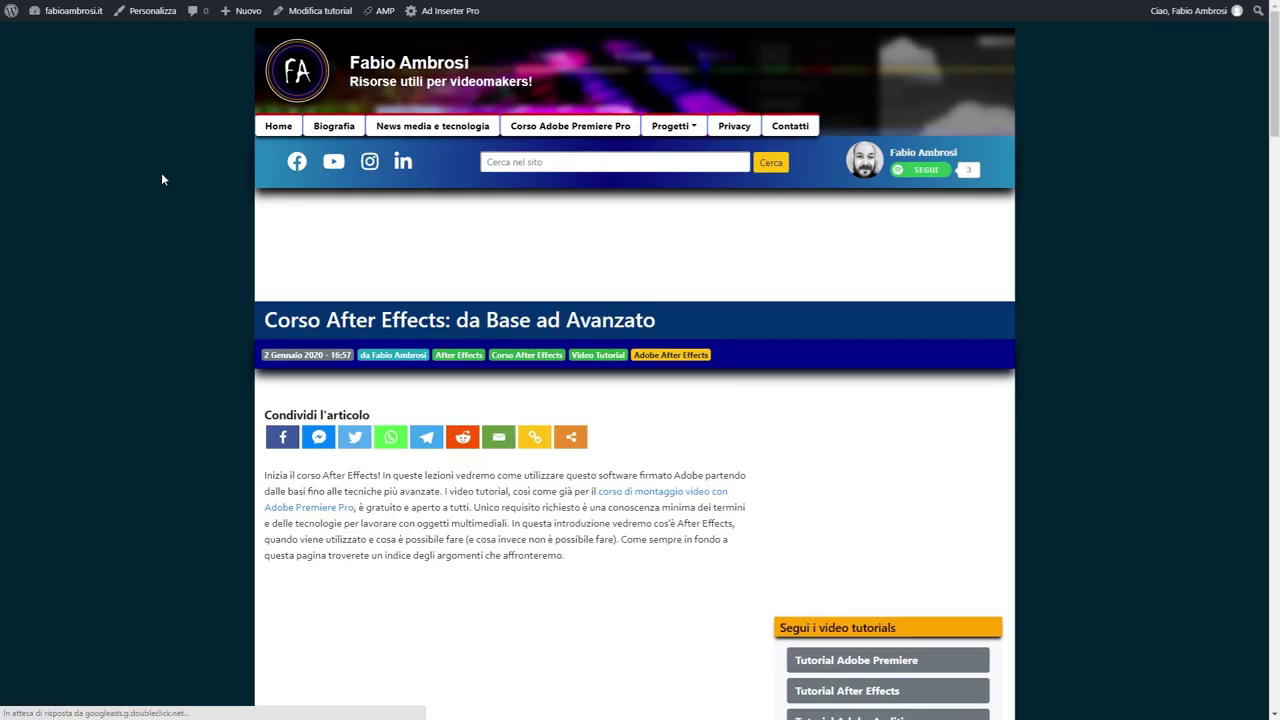
- Scroll down to the 'Corso Adobe After Effects: modulo Base' lesson list and drag-select its items
scroll(173, 178, "down", 2)
scroll(173, 184, "down", 3)
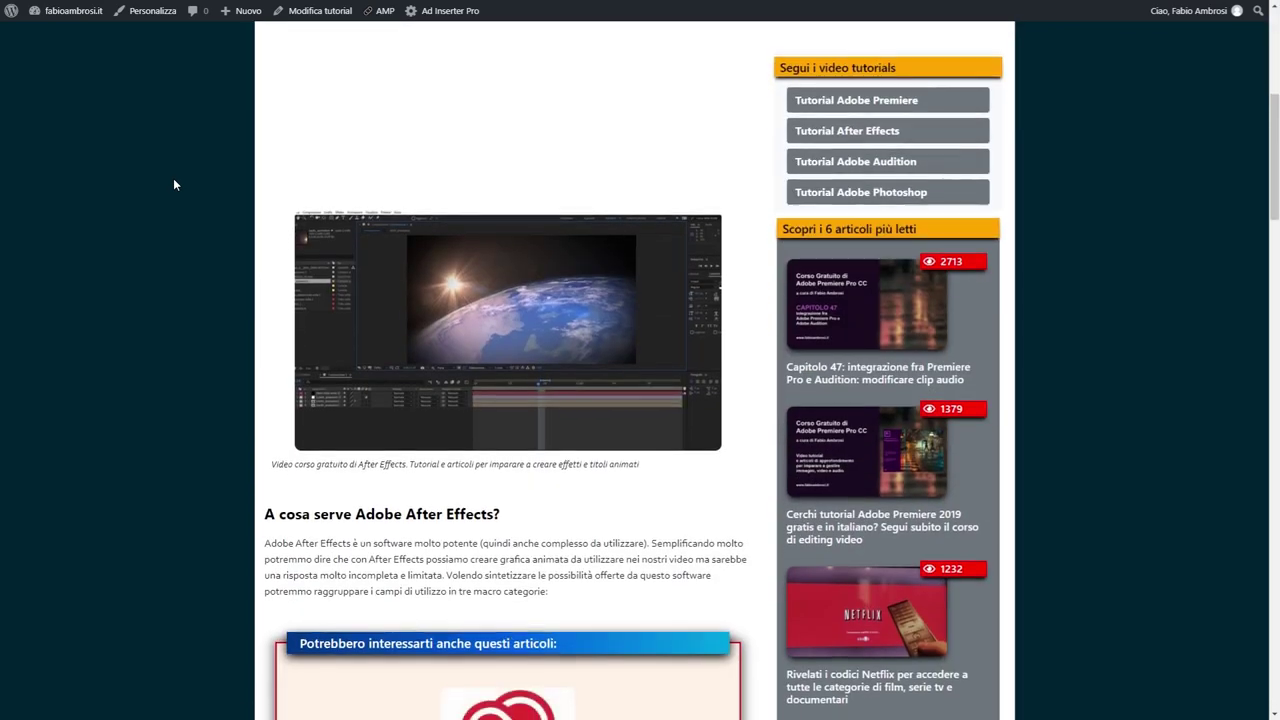
scroll(173, 184, "down", 5)
scroll(173, 184, "down", 3)
scroll(173, 184, "down", 4)
scroll(173, 184, "down", 4)
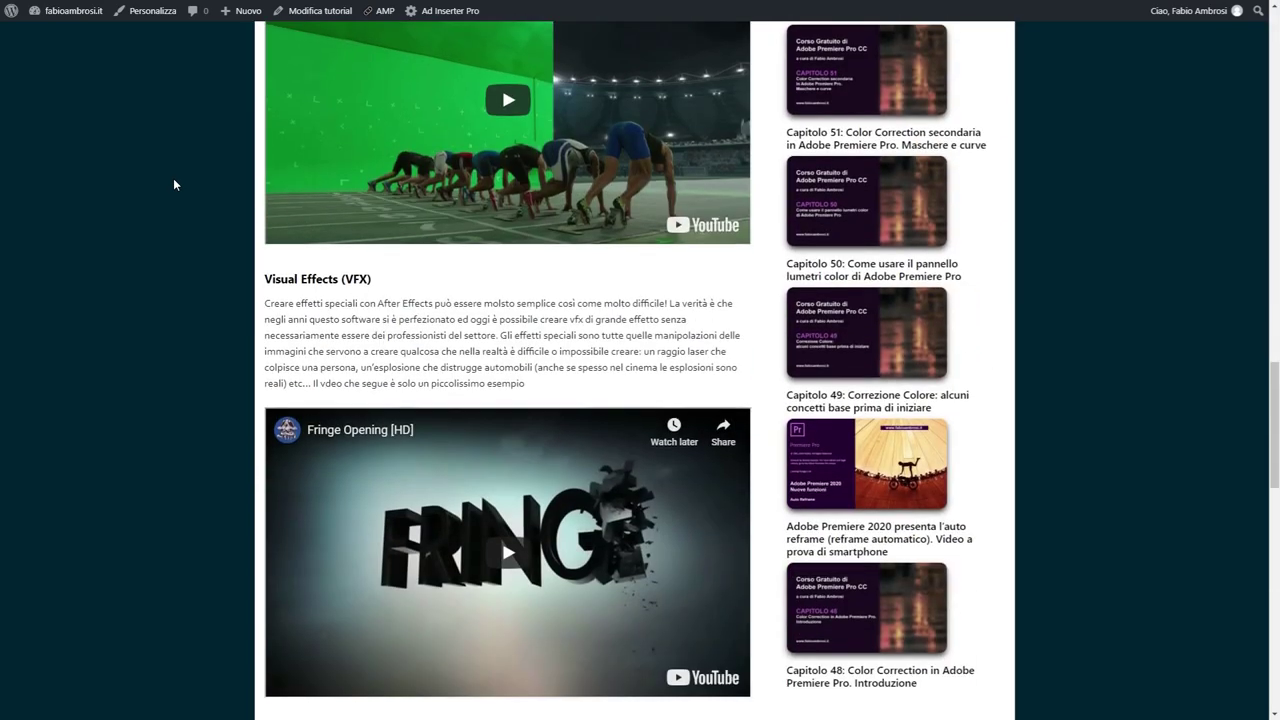
scroll(173, 184, "down", 5)
scroll(173, 184, "down", 4)
scroll(173, 184, "down", 2)
scroll(173, 184, "up", 1)
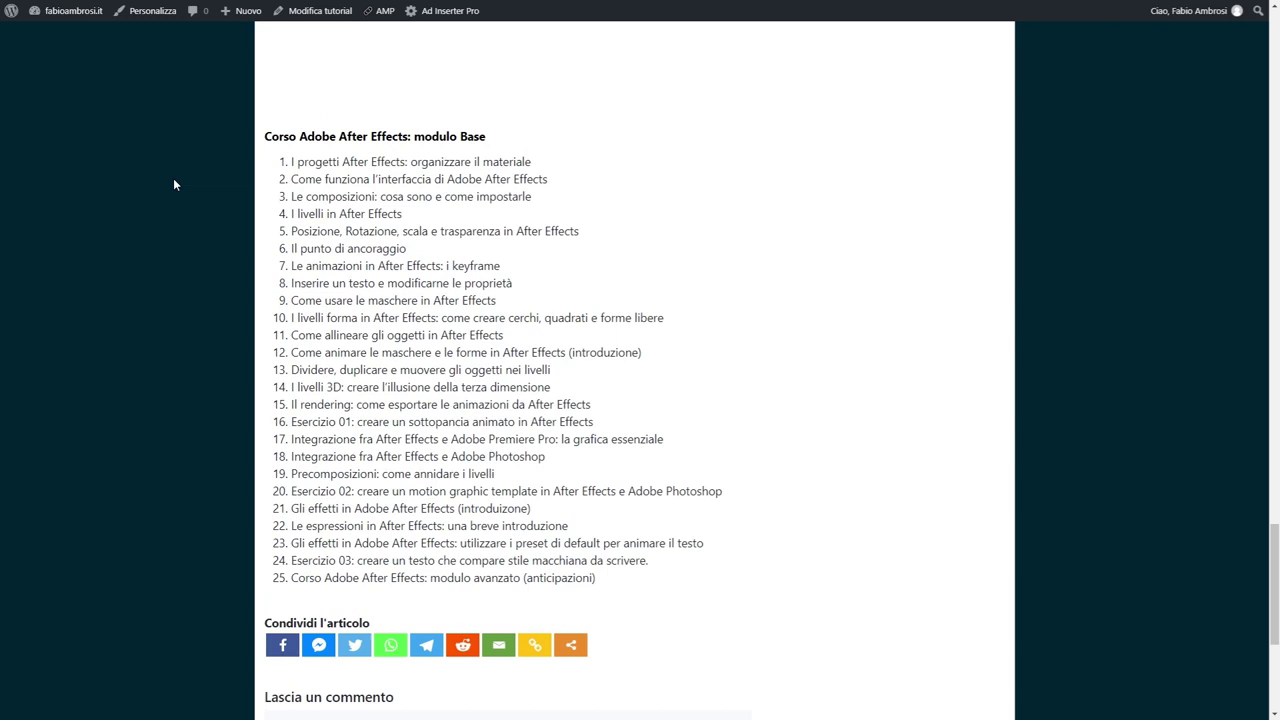
mouse_move(288, 163)
left_mouse_down()
mouse_move(357, 298)
mouse_move(651, 585)
left_mouse_up()
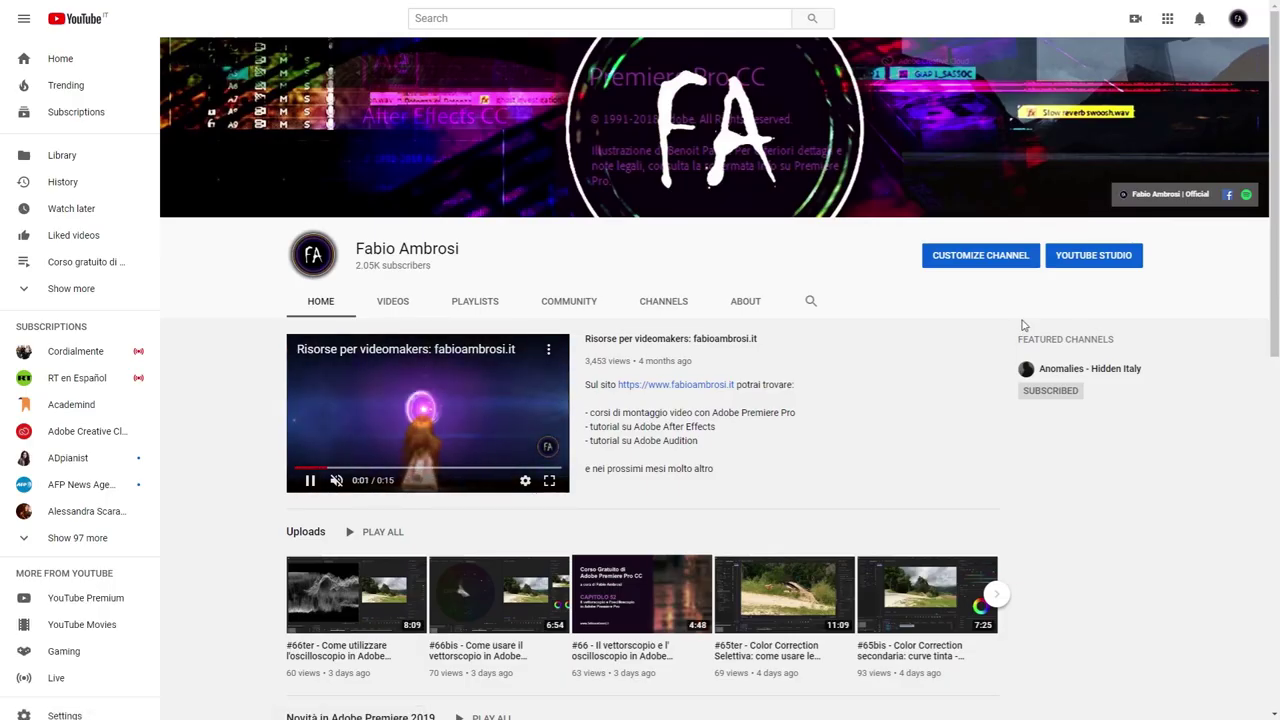
- Switch the channel page to its VIDEOS tab to show the grid of uploads
scroll(1025, 320, "down", 4)
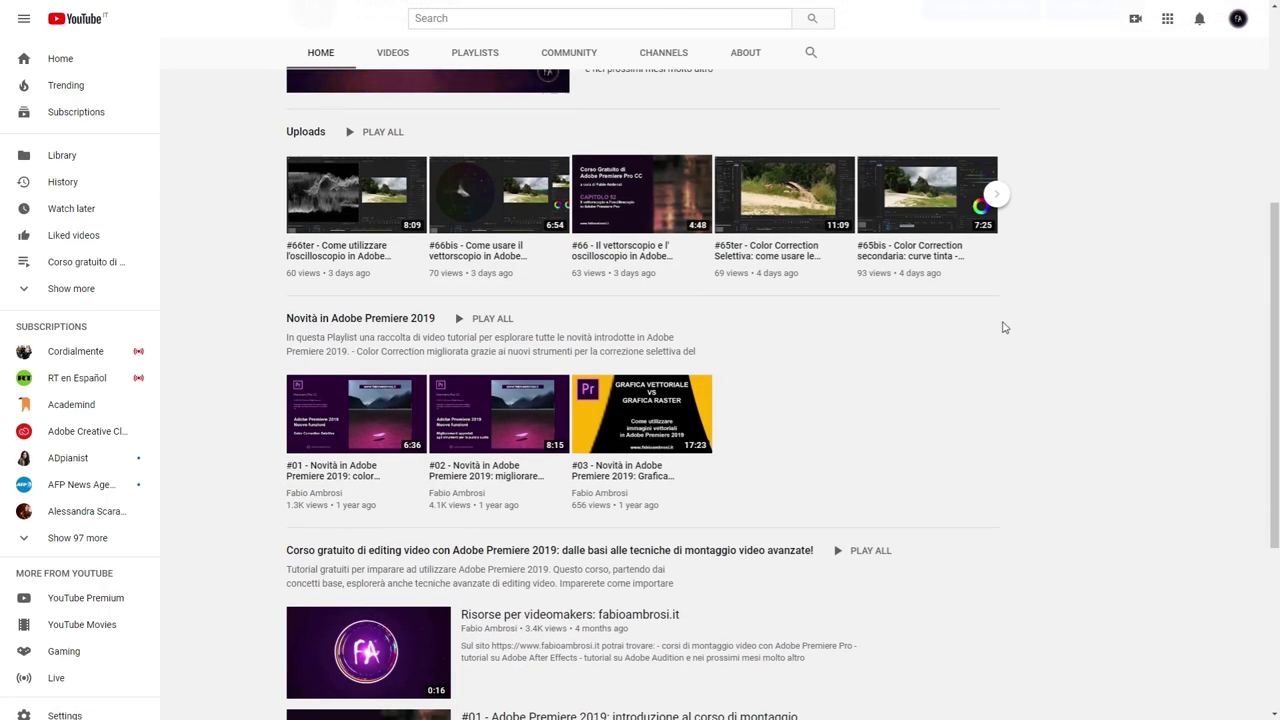
scroll(1000, 330, "down", 3)
scroll(975, 334, "up", 5)
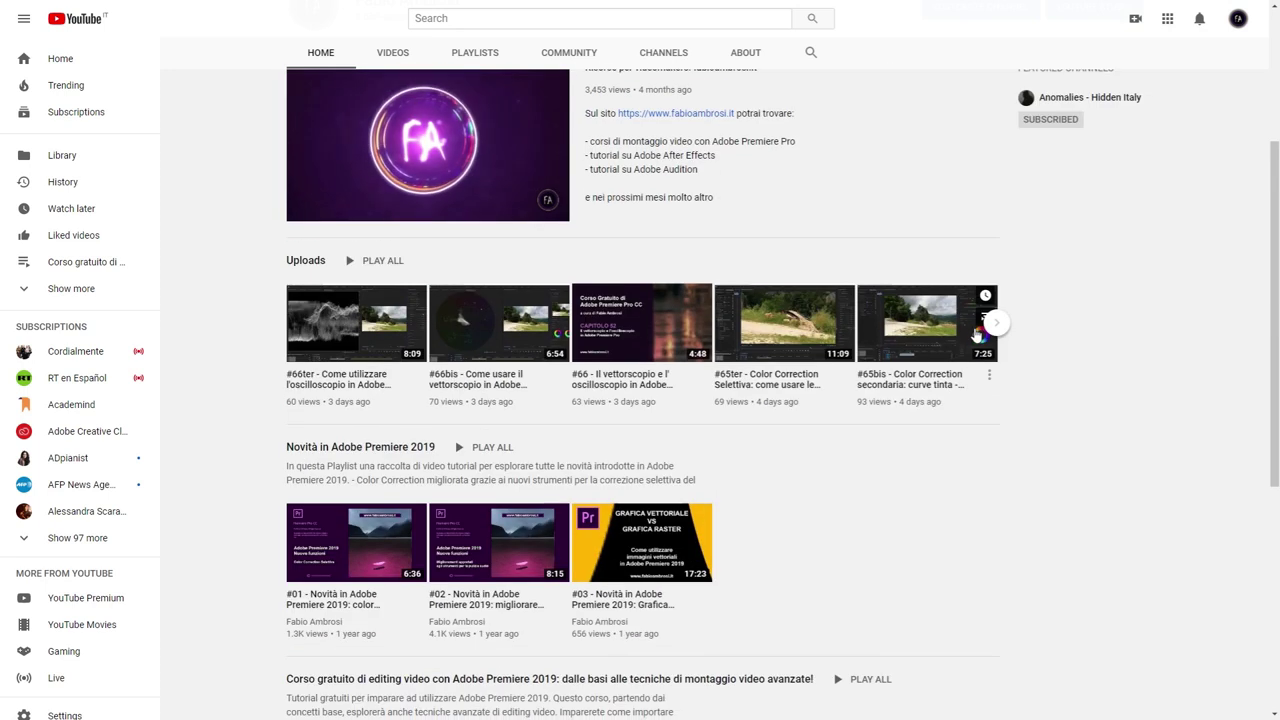
scroll(978, 335, "up", 3)
left_click(390, 300)
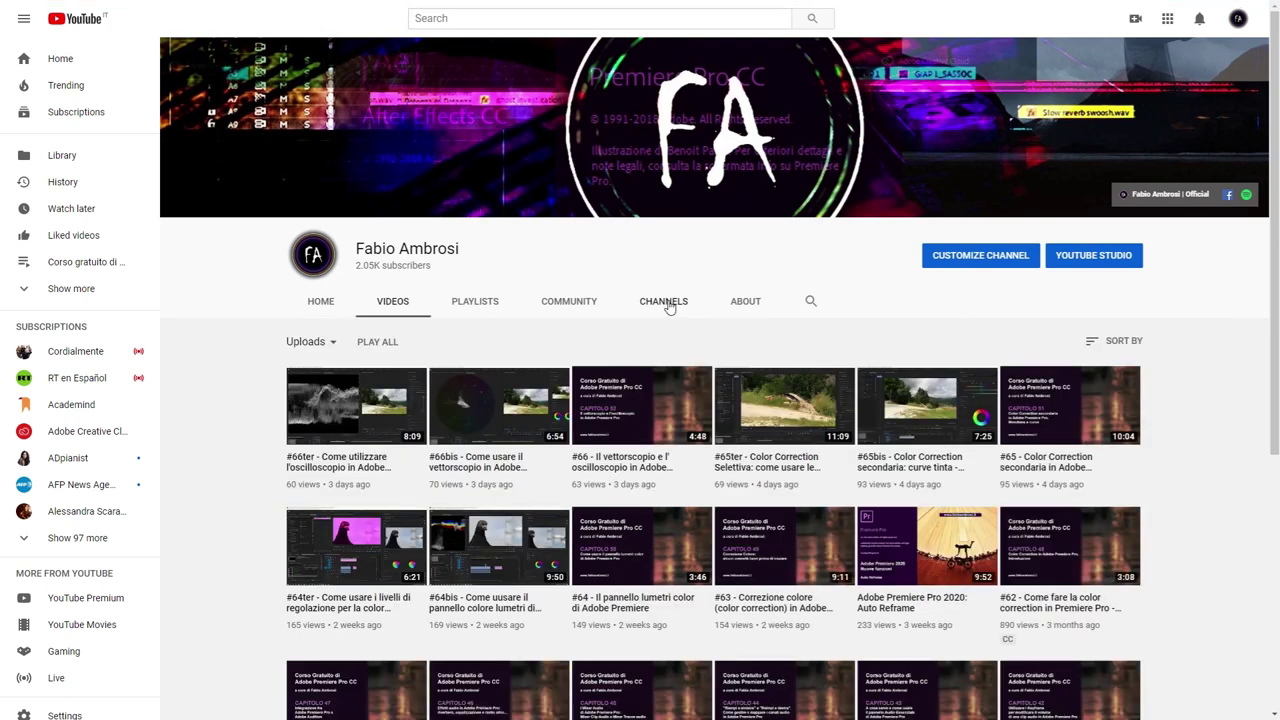
scroll(669, 306, "down", 3)
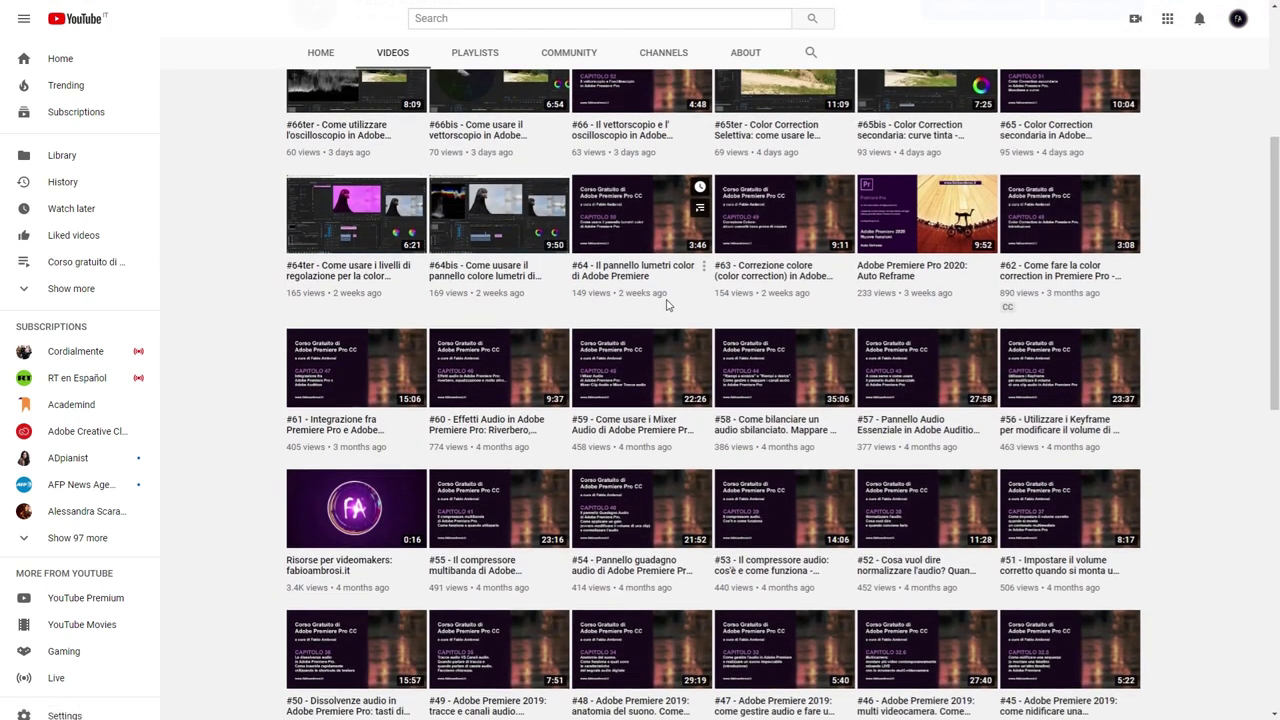
scroll(669, 306, "up", 3)
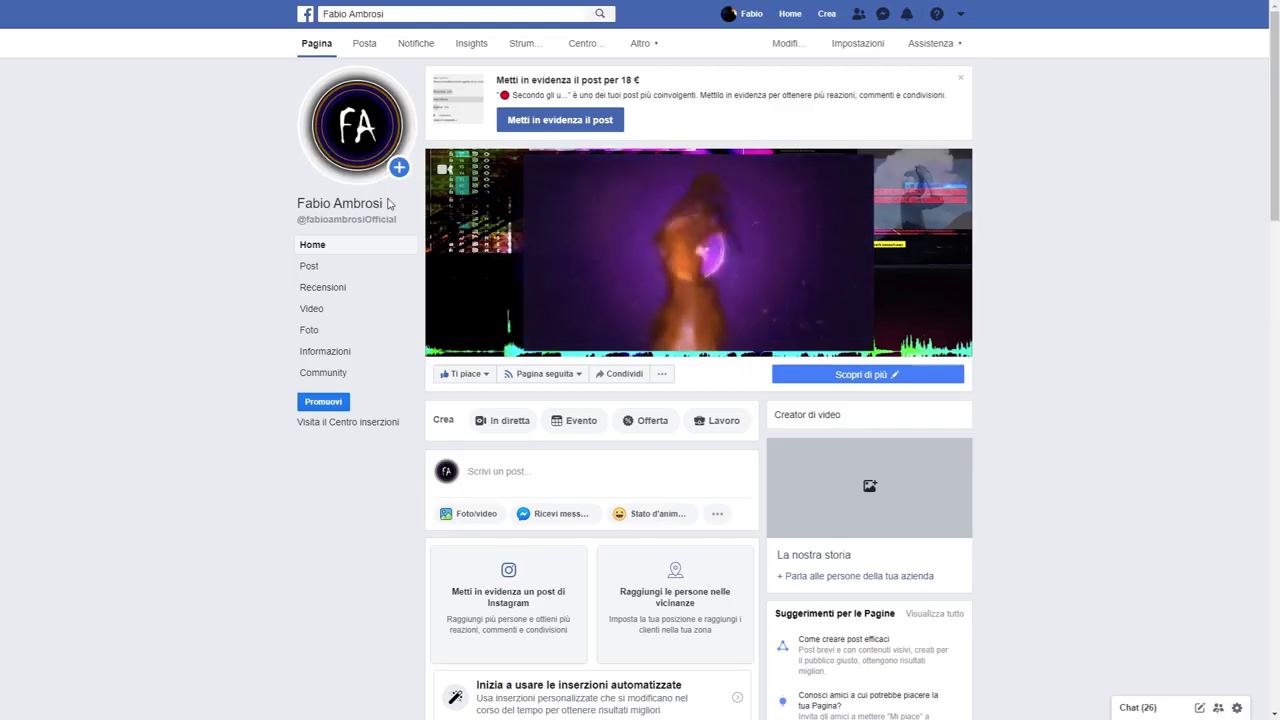
- Select the page name below the profile picture, then scroll down the Page
left_click_drag(386, 204, 234, 209)
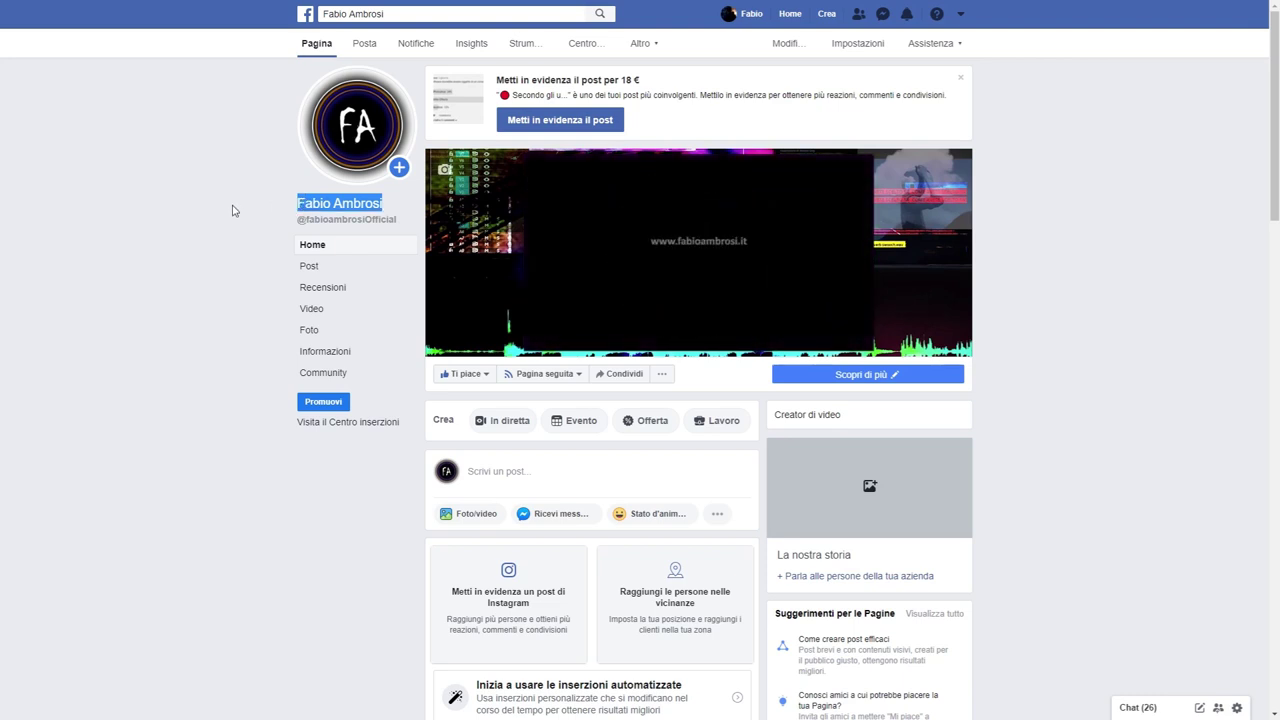
scroll(233, 210, "down", 5)
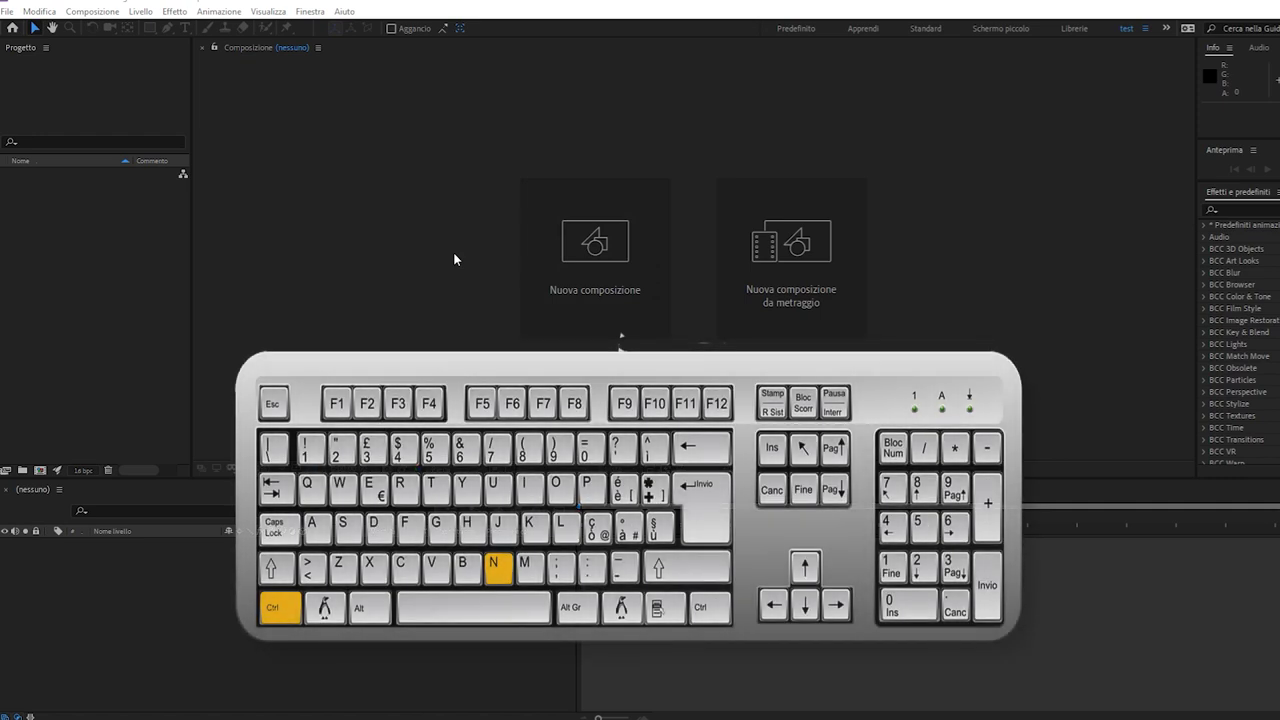
- Widen the Project panel and open Composition Settings from the Nuova composizione card
left_click(455, 260)
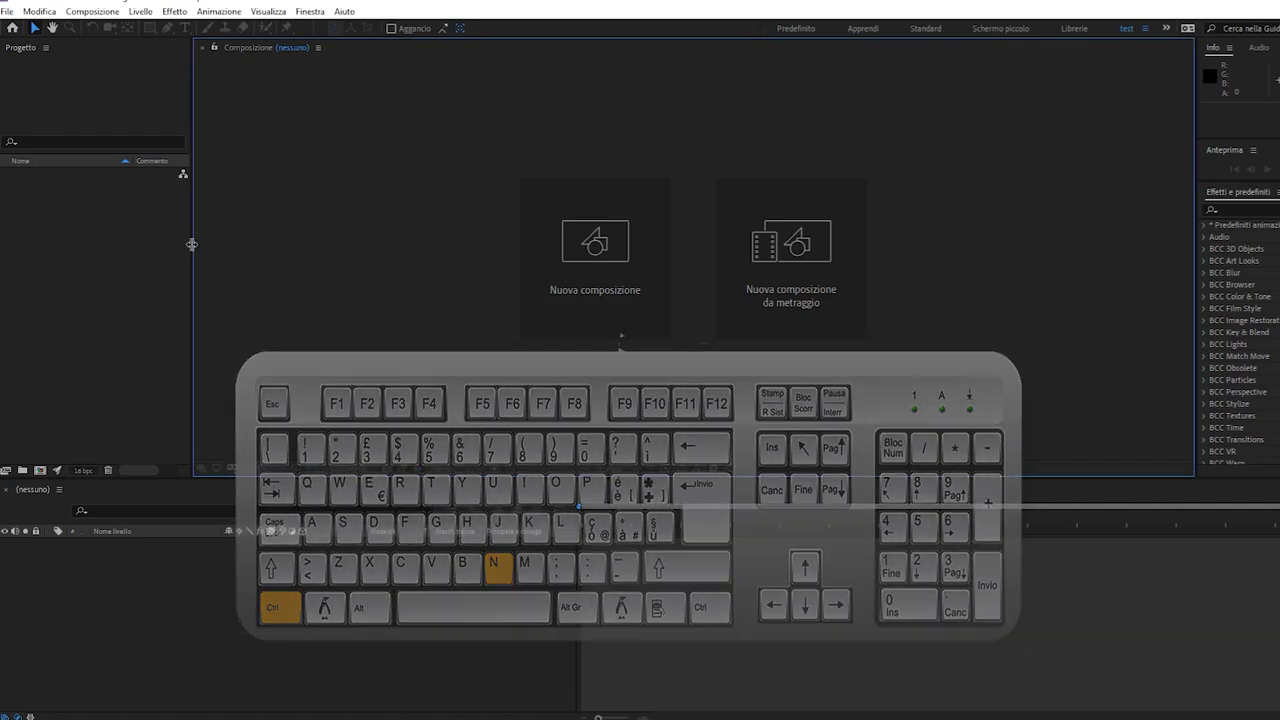
left_click_drag(193, 246, 437, 252)
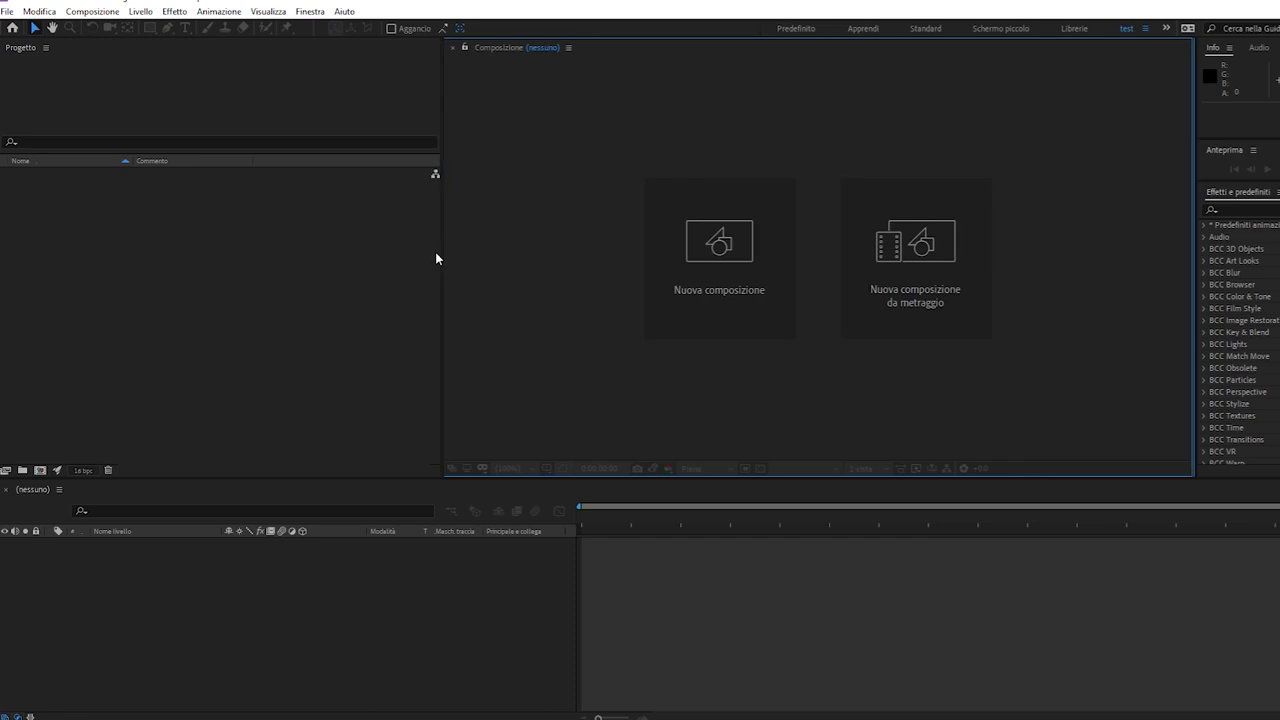
left_click(40, 472)
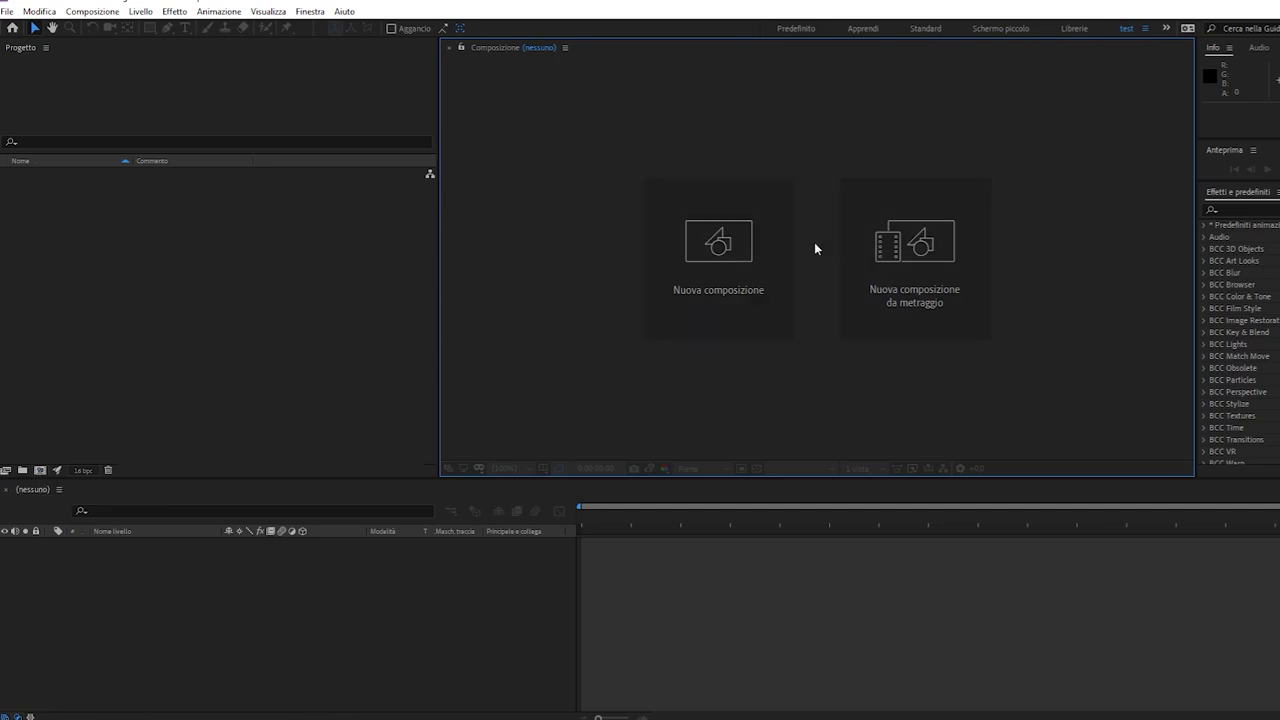
left_click(707, 258)
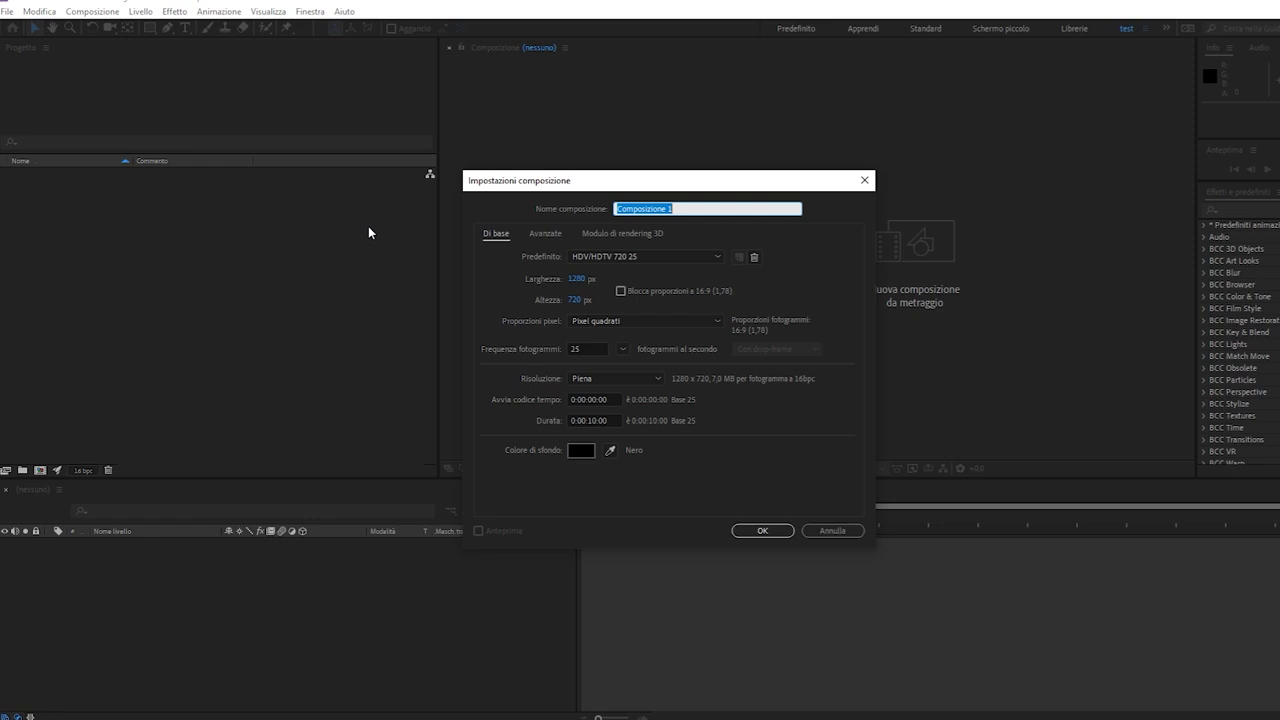
- Name the composition 'Test', set width and height to 512, and keep Square Pixels
type("Test")
left_click(648, 257)
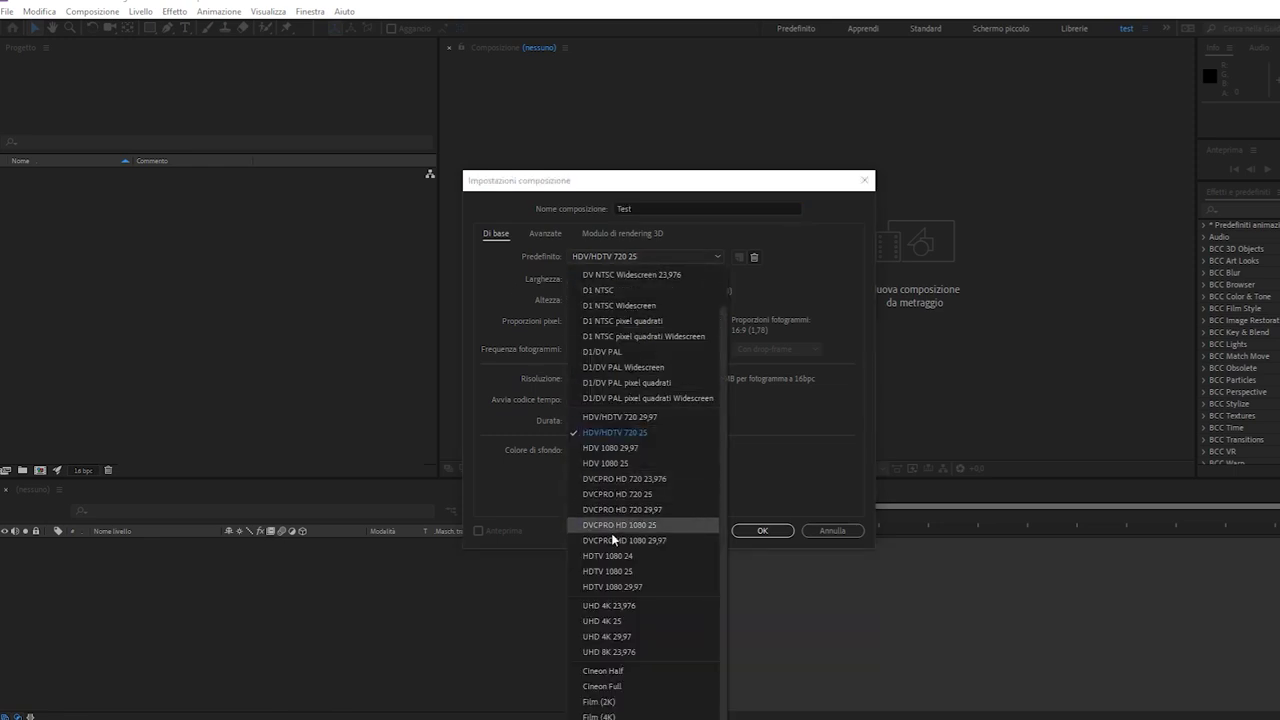
left_click(513, 287)
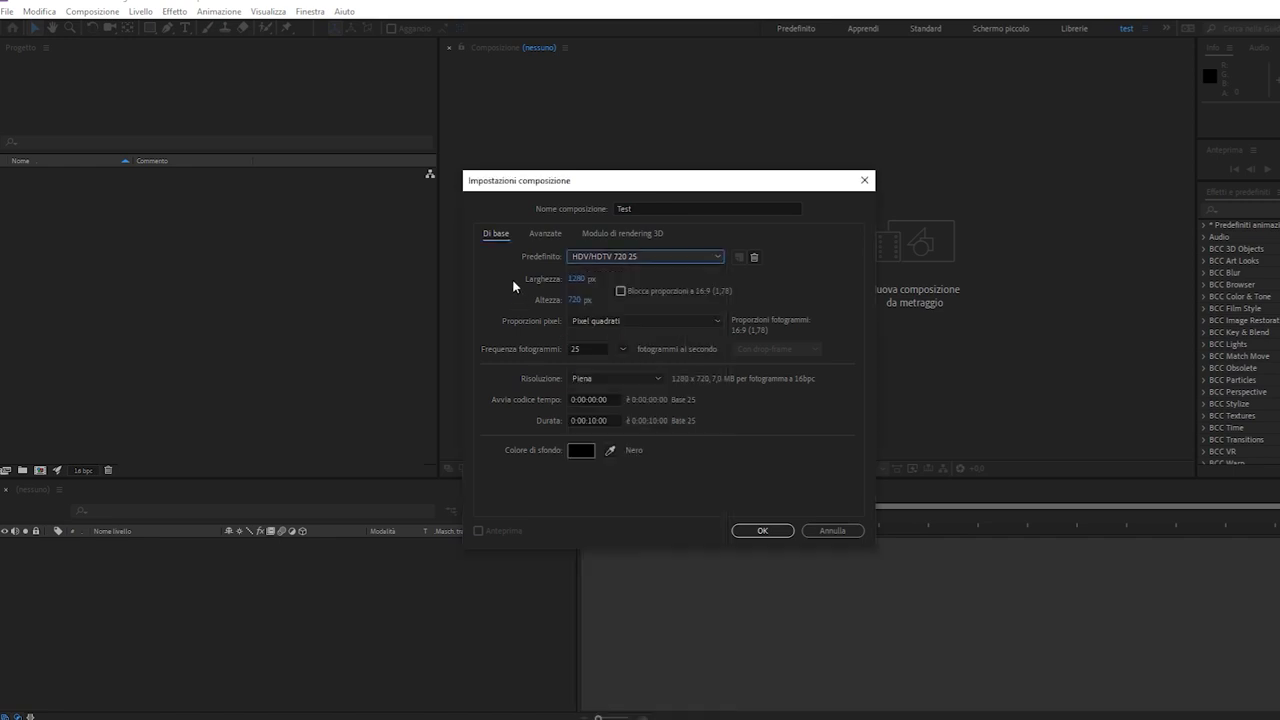
key("Tab")
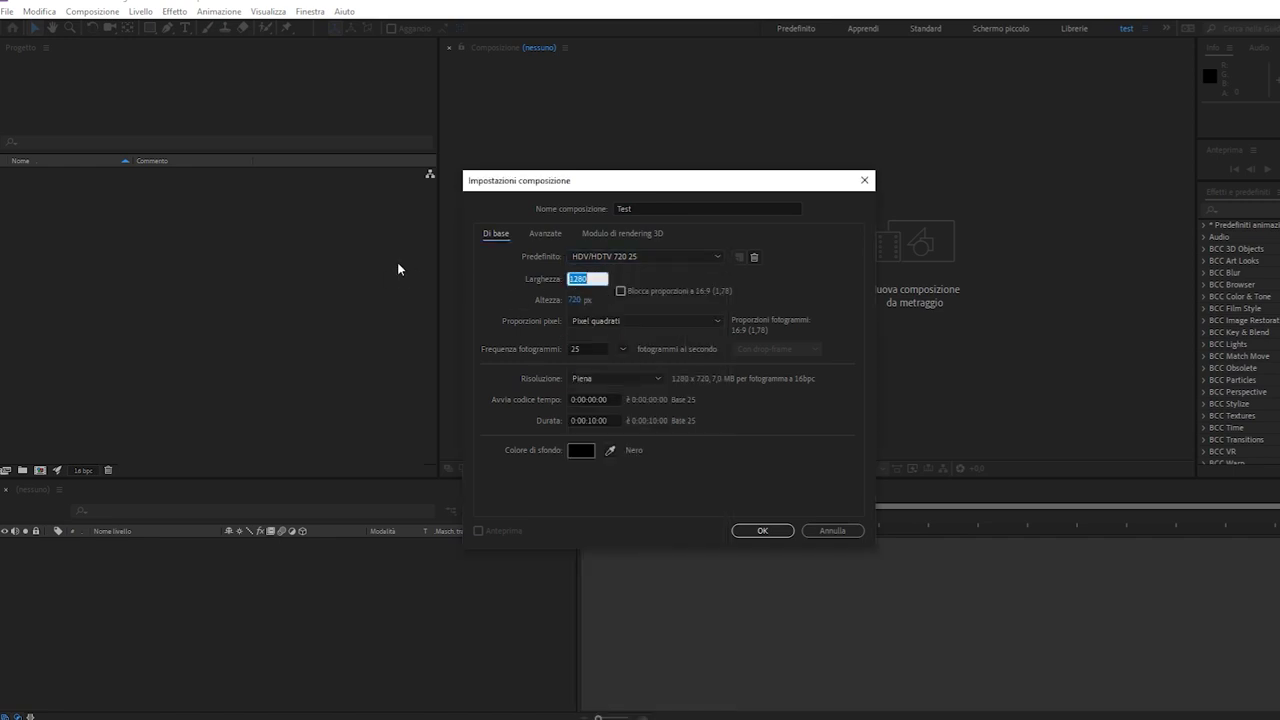
type("512")
key("Tab")
type("512")
key("Tab")
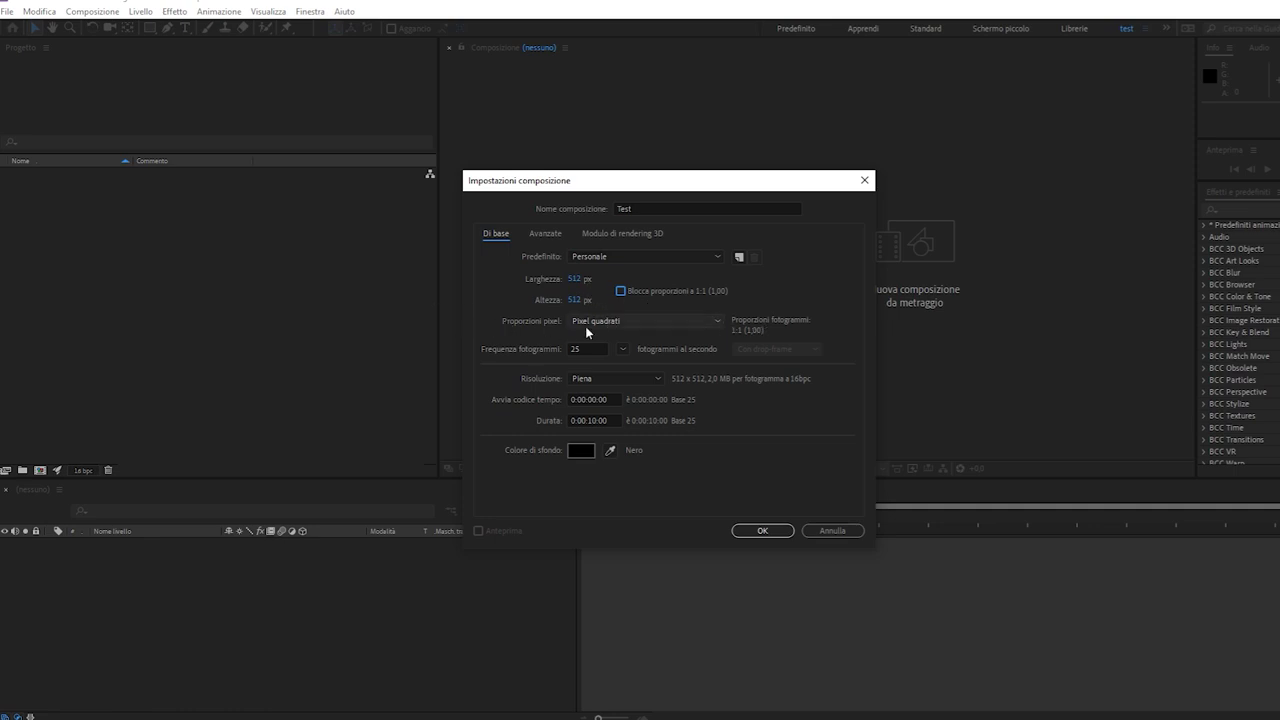
left_click(615, 321)
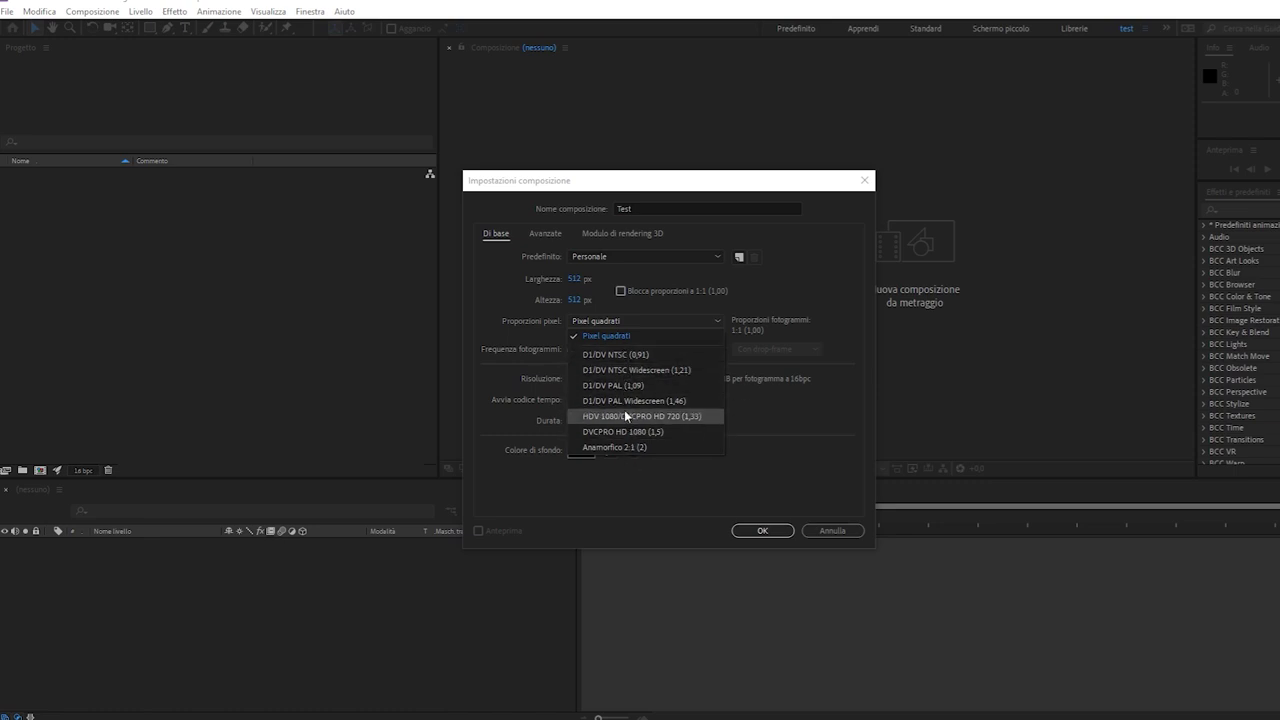
left_click(657, 334)
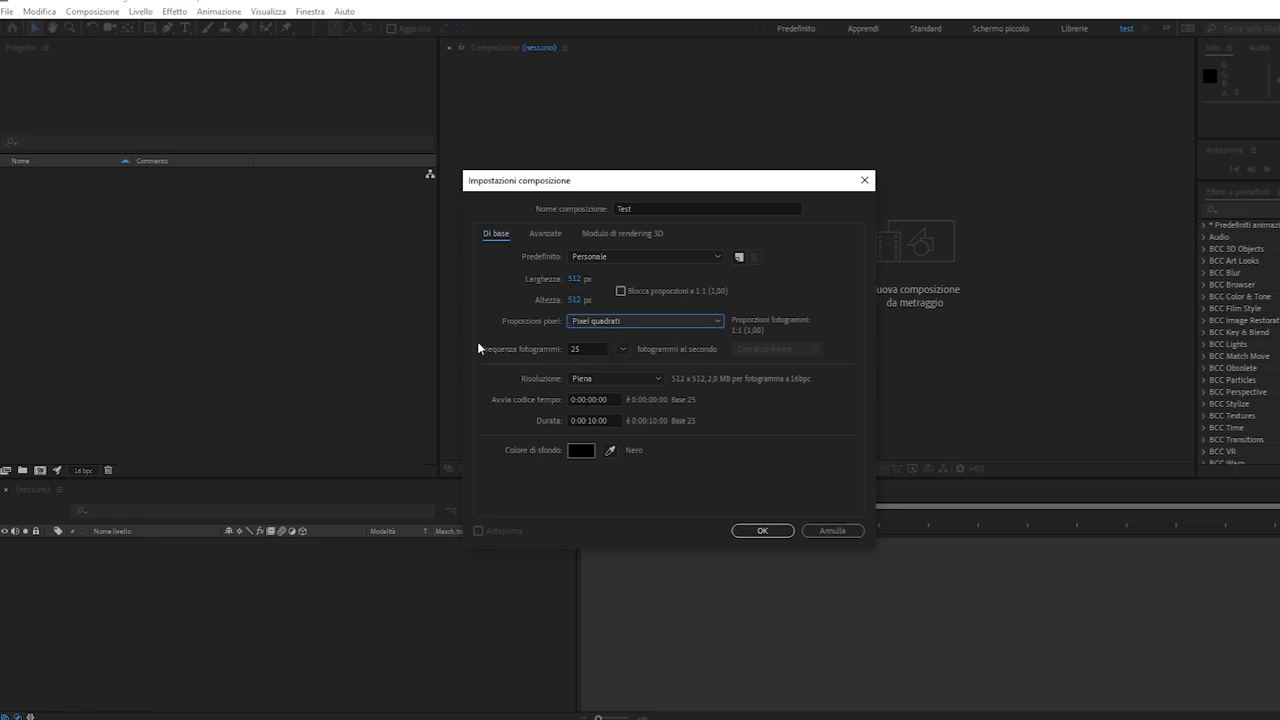
- Keep 25 fps and 0:00:10:00 duration, then confirm the composition with OK
left_click(580, 349)
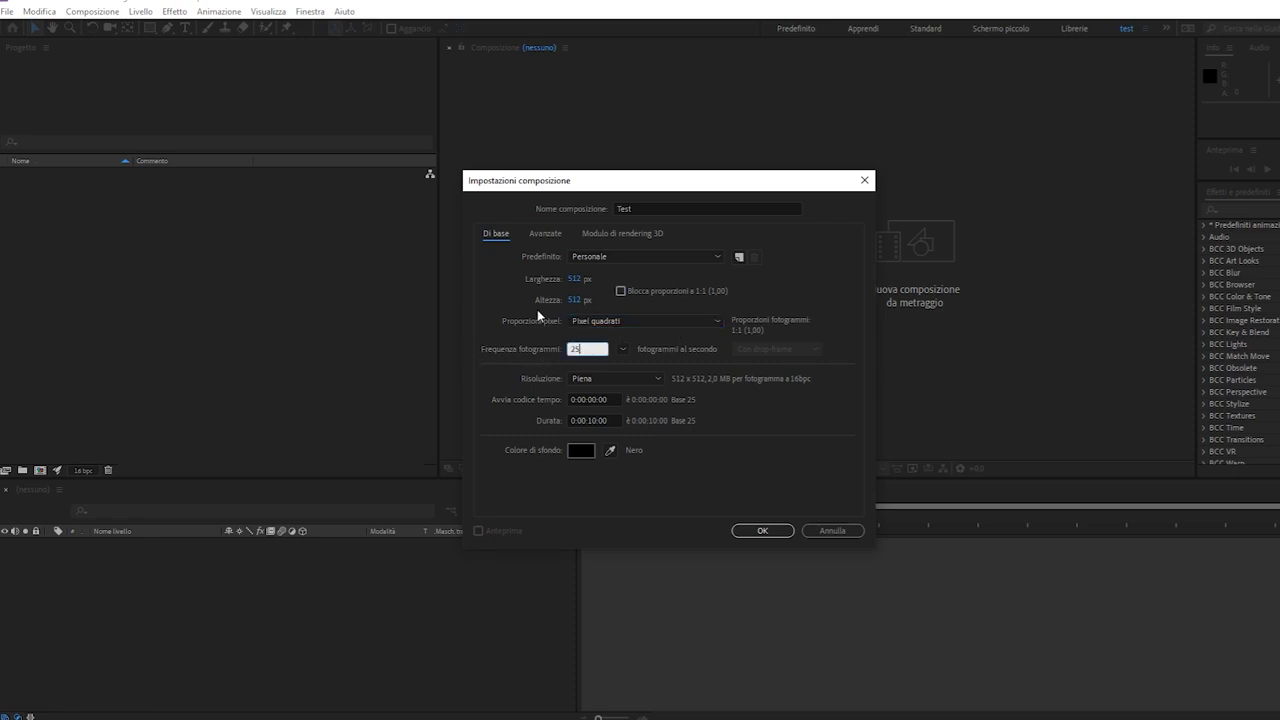
left_click_drag(594, 343, 468, 337)
key("Return")
left_click(582, 348)
key("Return")
left_click_drag(626, 425, 456, 425)
left_click(477, 423)
left_click(762, 531)
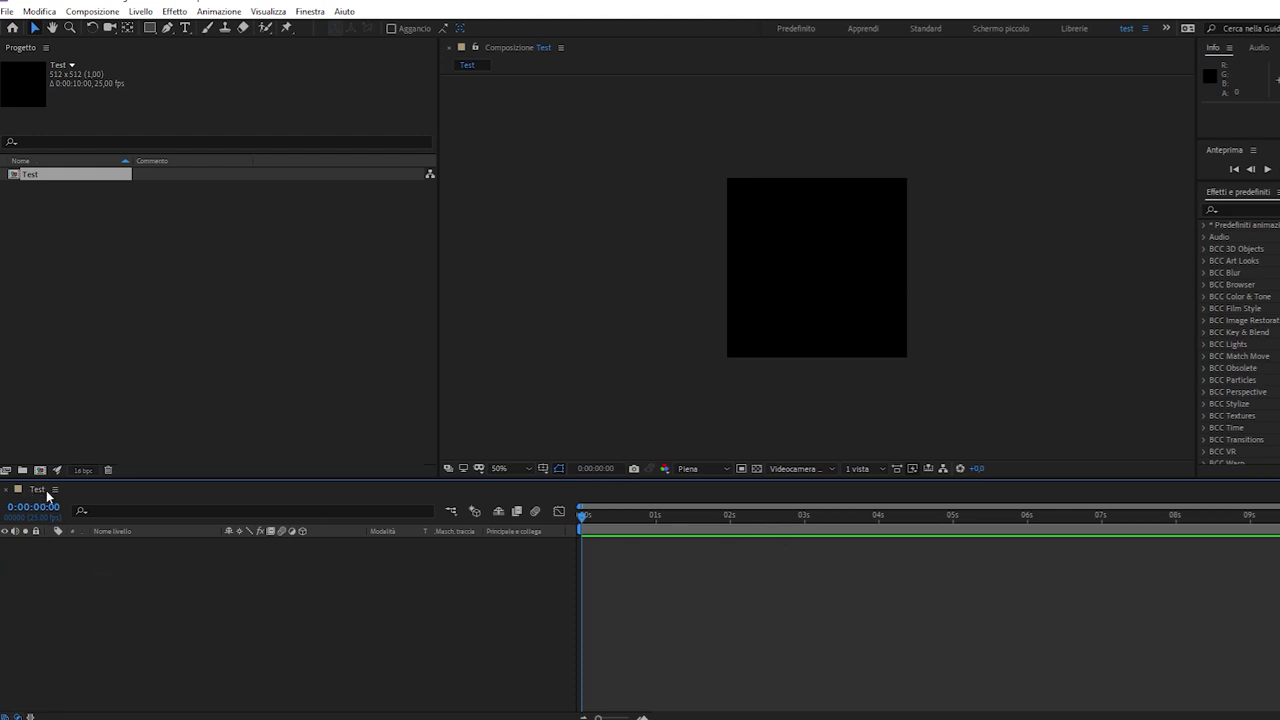
left_click(125, 245)
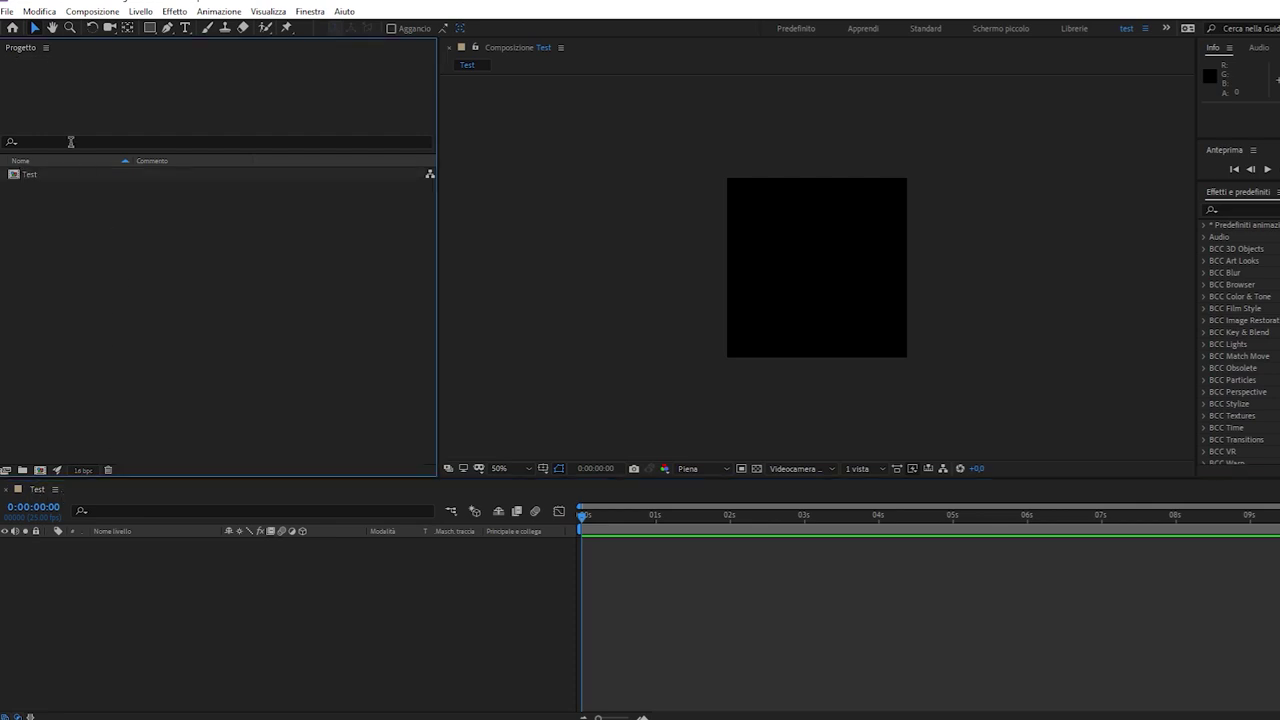
left_click(32, 175)
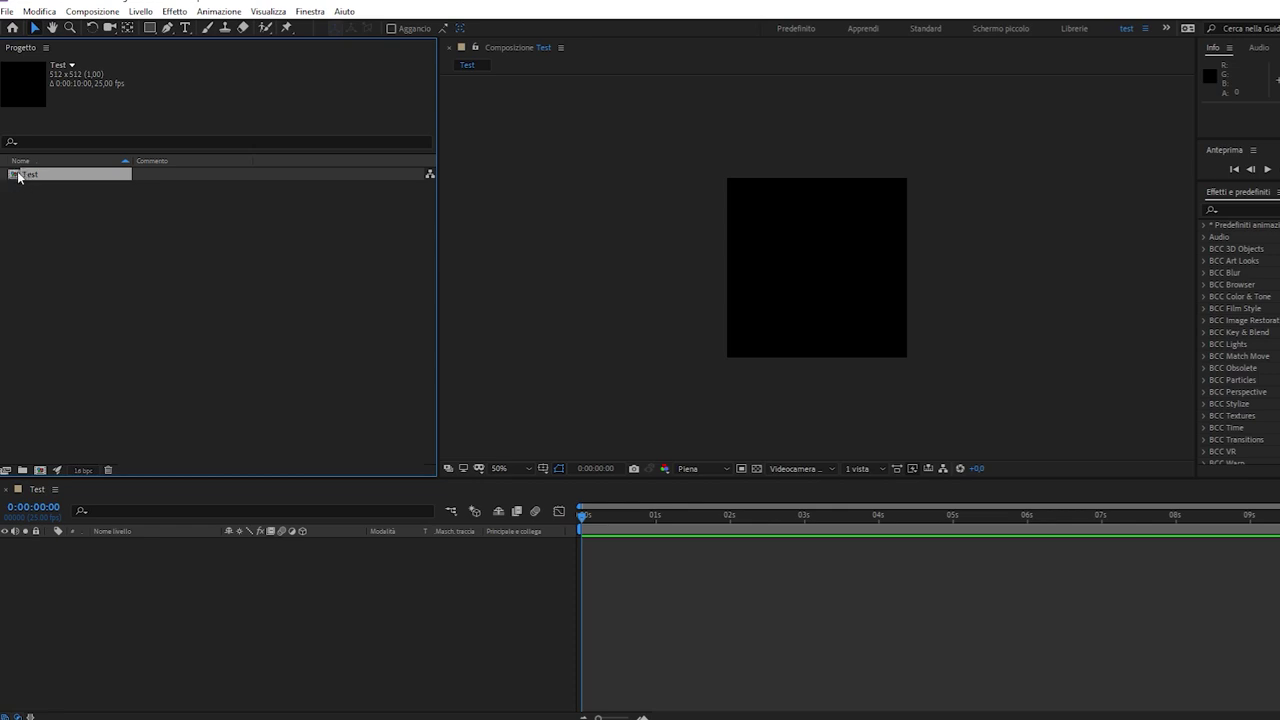
left_click(238, 310)
left_click(469, 659)
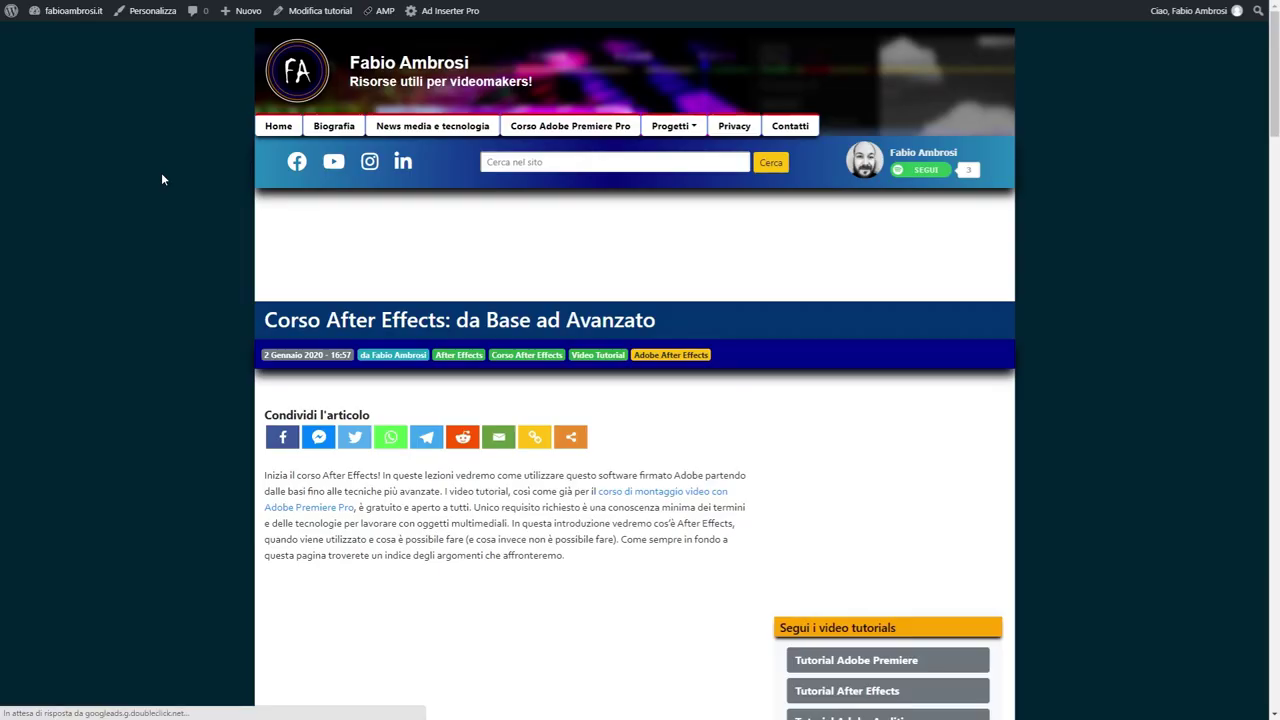
- Scroll to the 'modulo Base' section and highlight lessons 1 through 25
scroll(173, 184, "down", 1)
scroll(173, 184, "down", 4)
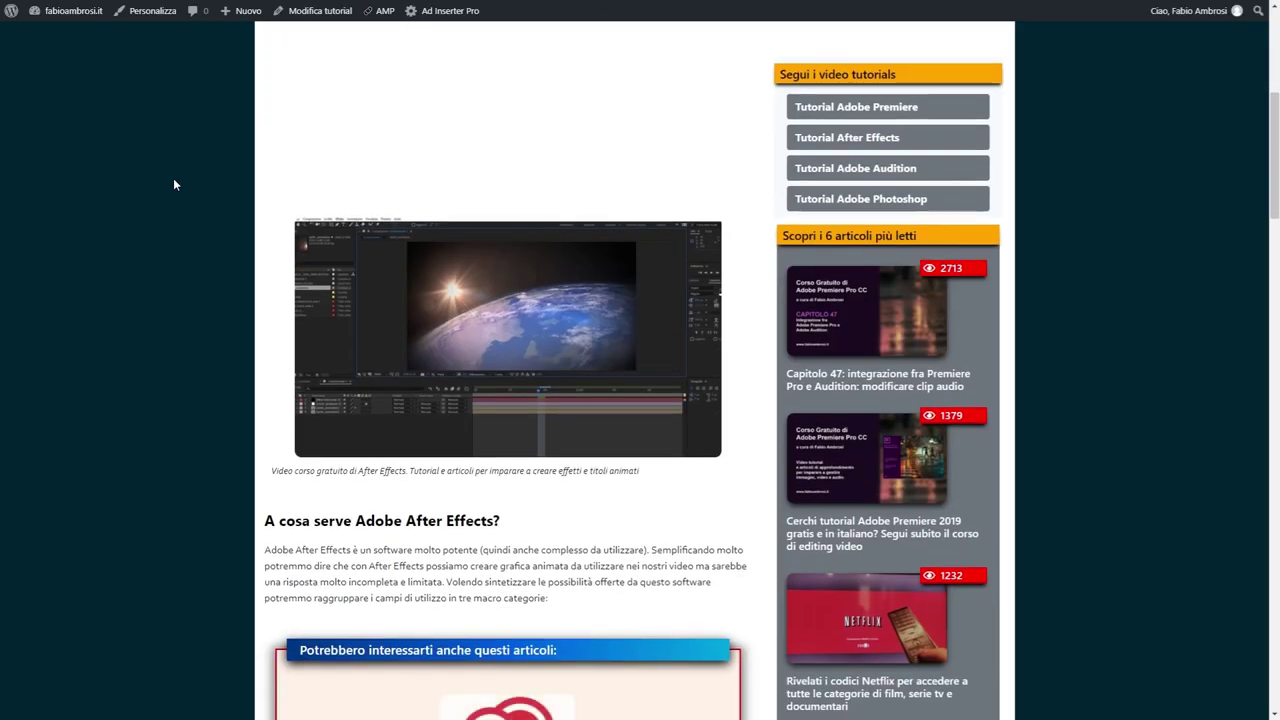
scroll(173, 184, "down", 5)
scroll(173, 184, "down", 4)
scroll(173, 184, "down", 4)
scroll(173, 184, "down", 4)
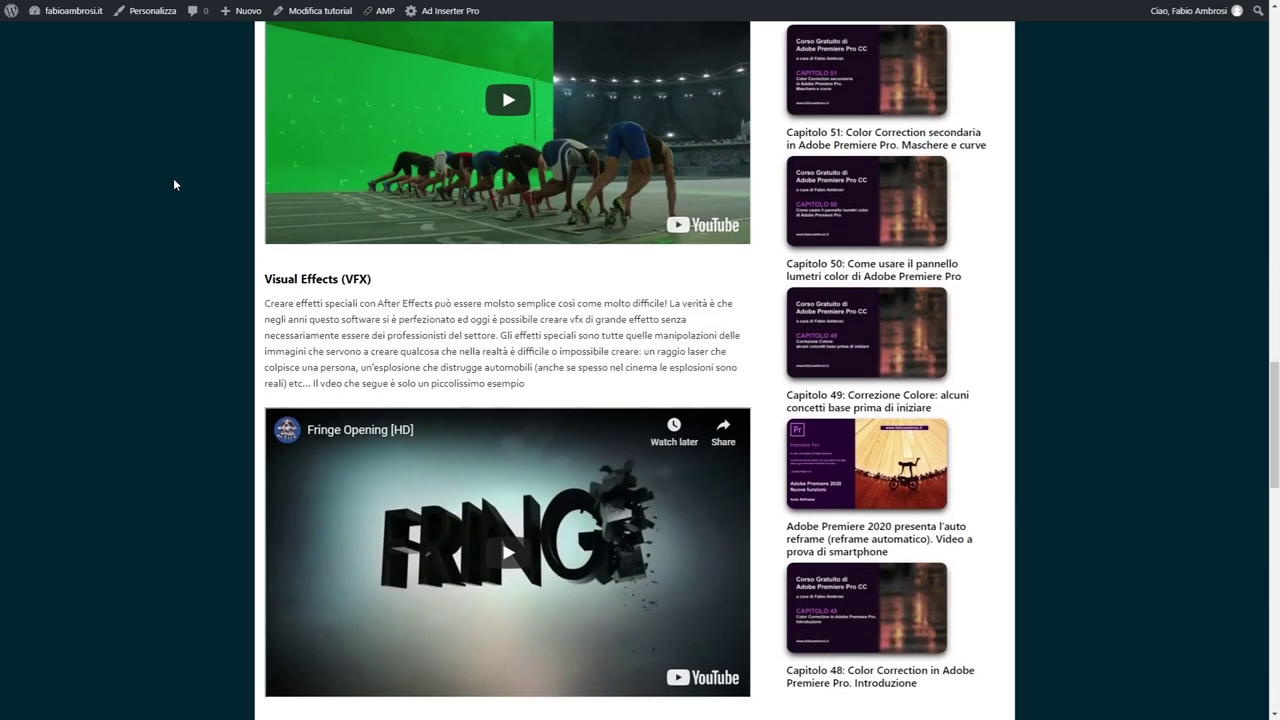
scroll(173, 184, "down", 5)
scroll(173, 184, "down", 5)
scroll(173, 184, "down", 2)
scroll(171, 183, "up", 1)
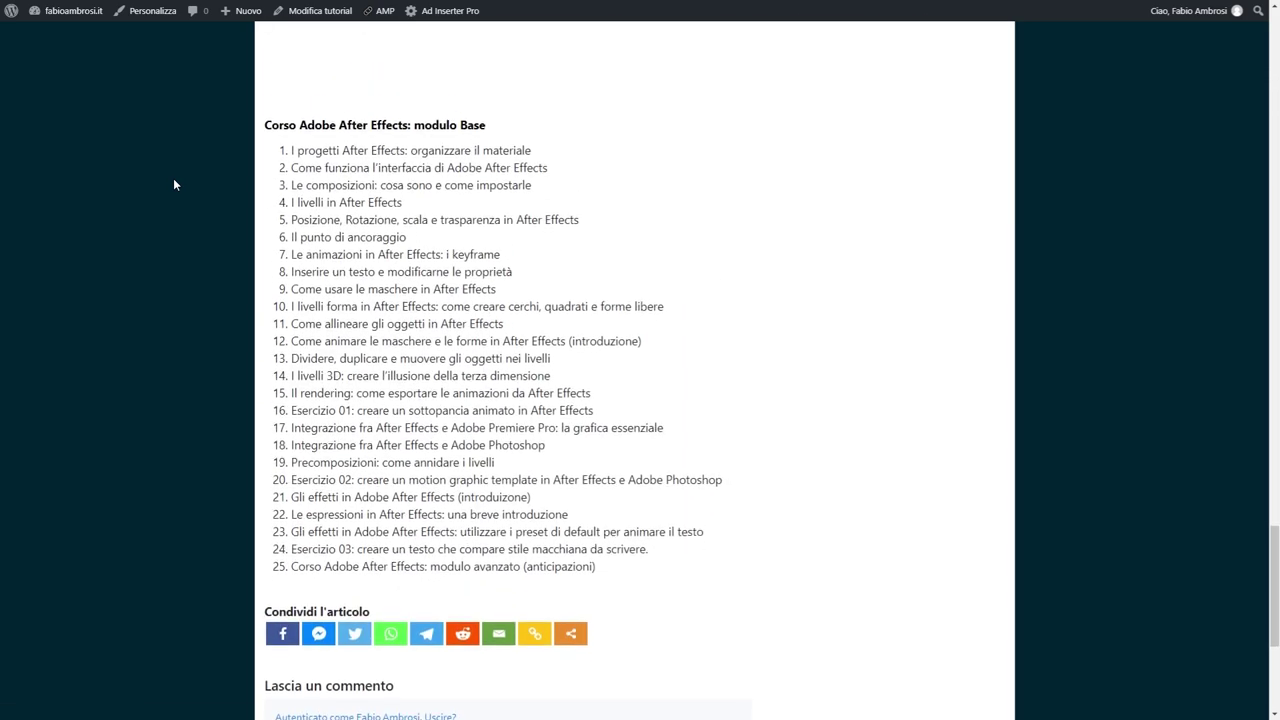
left_click_drag(281, 160, 652, 585)
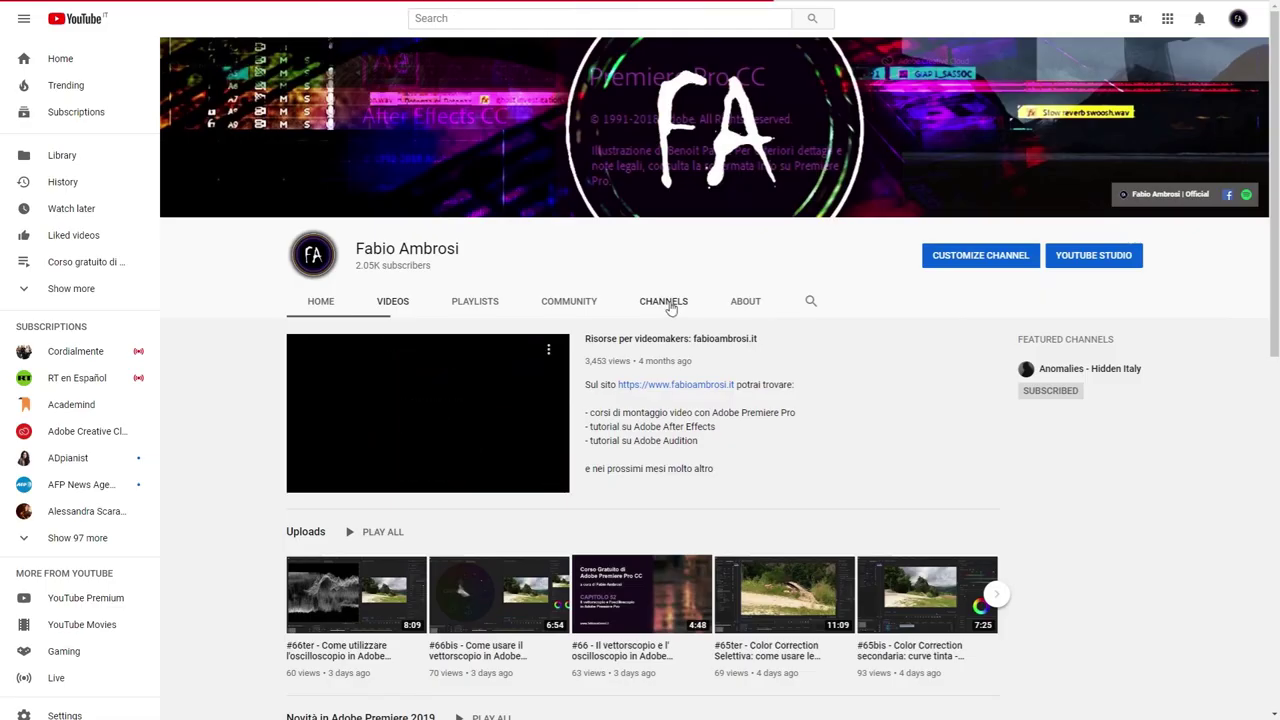
- Scroll through the channel's Videos grid and back to the top
scroll(670, 304, "down", 2)
scroll(670, 304, "down", 2)
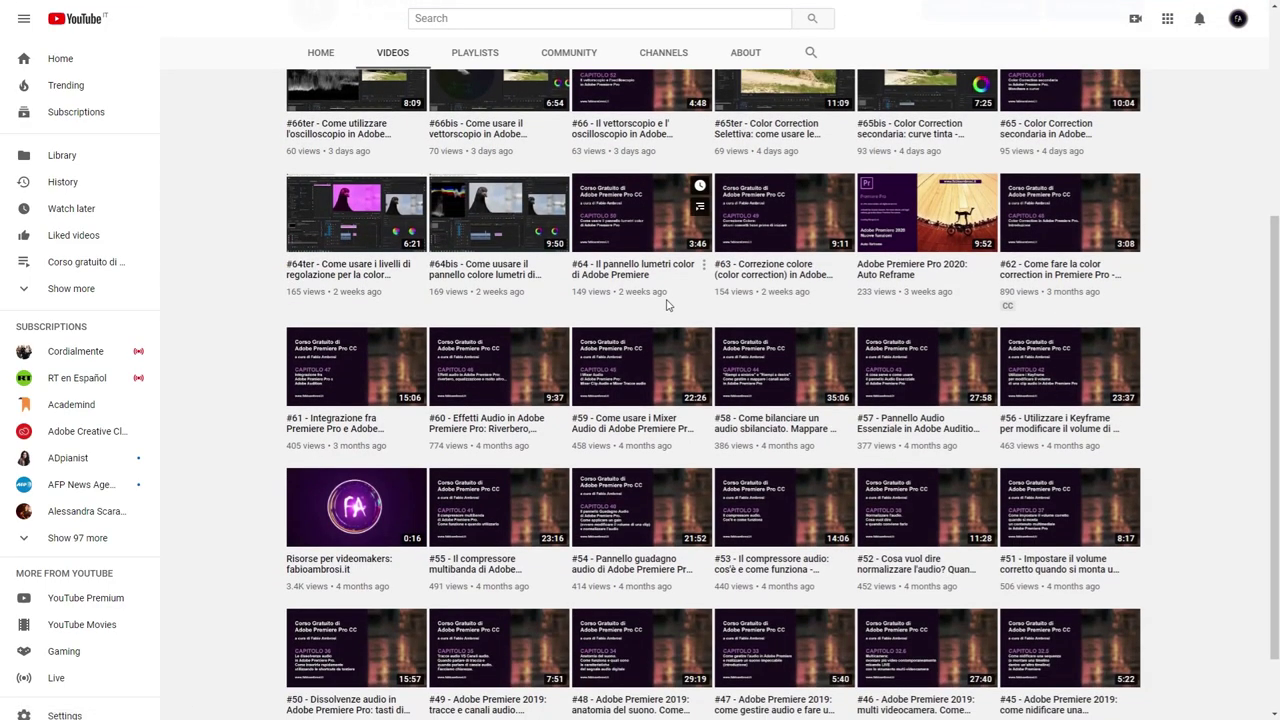
scroll(668, 306, "up", 4)
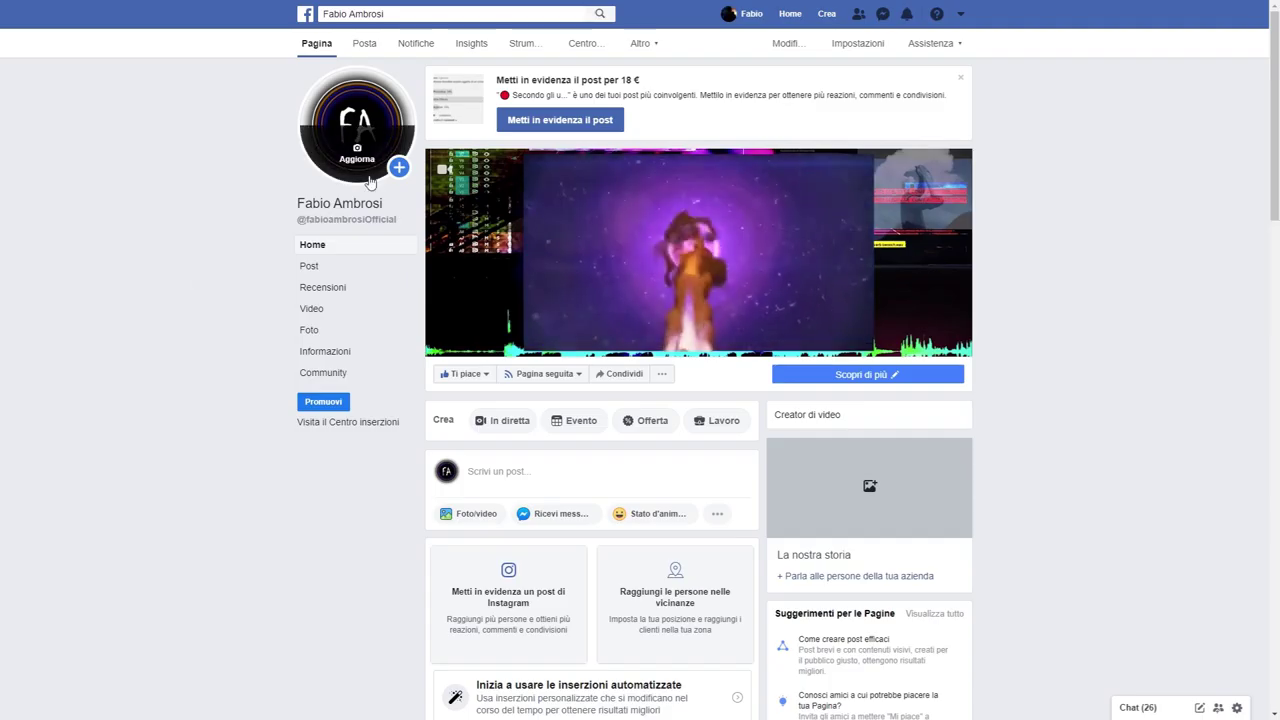
- Select the page name, then highlight the After Effects course announcement post
left_click_drag(382, 203, 235, 209)
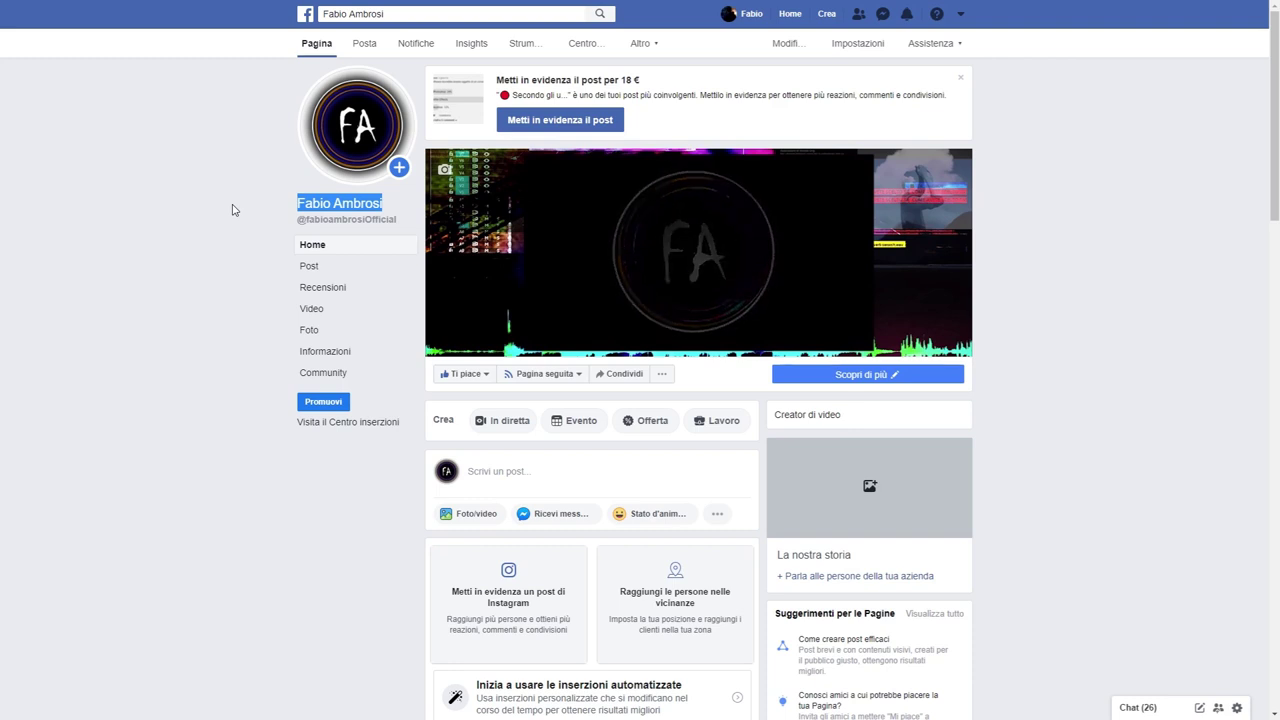
scroll(232, 209, "down", 5)
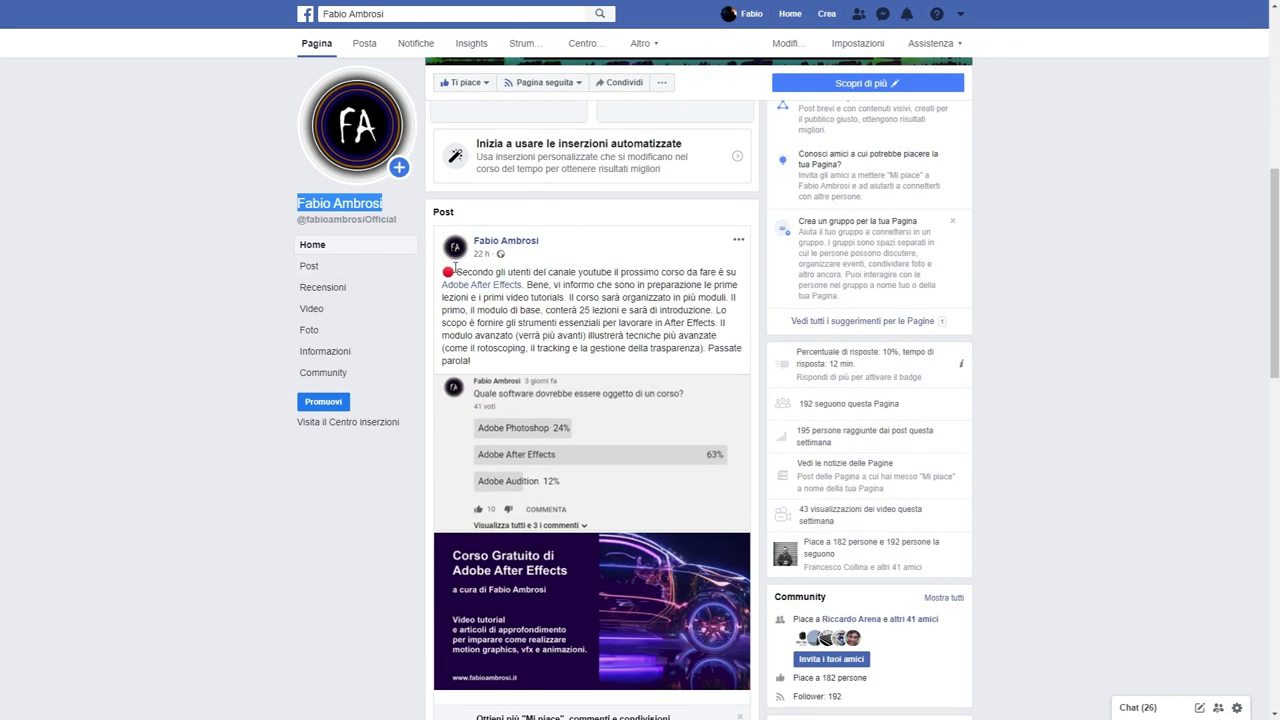
left_click_drag(455, 267, 556, 362)
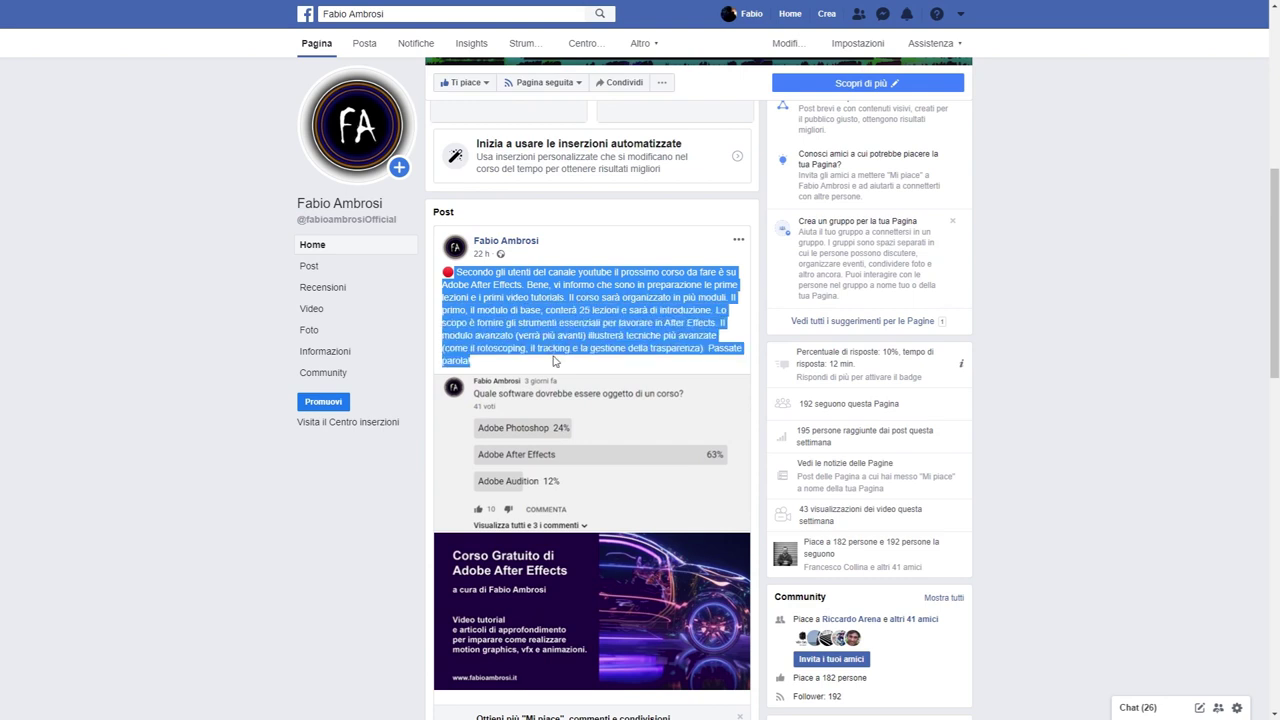
scroll(556, 362, "down", 2)
scroll(554, 362, "down", 2)
scroll(554, 362, "down", 2)
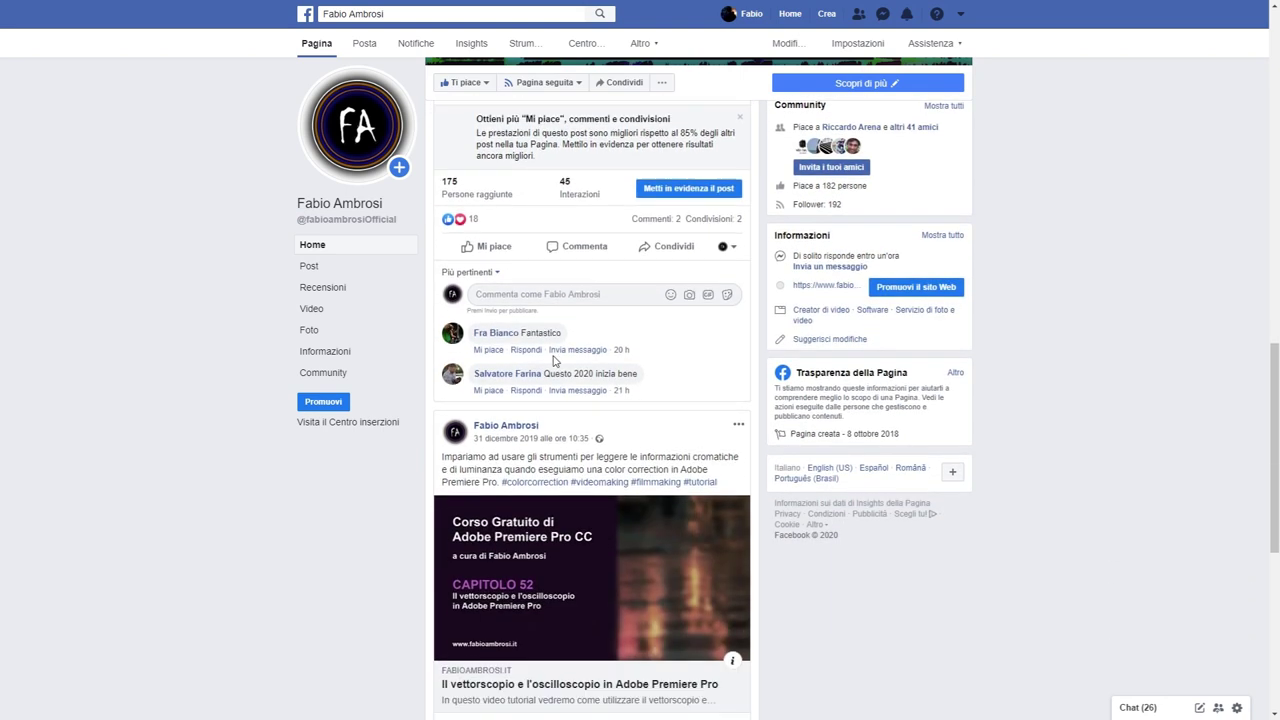